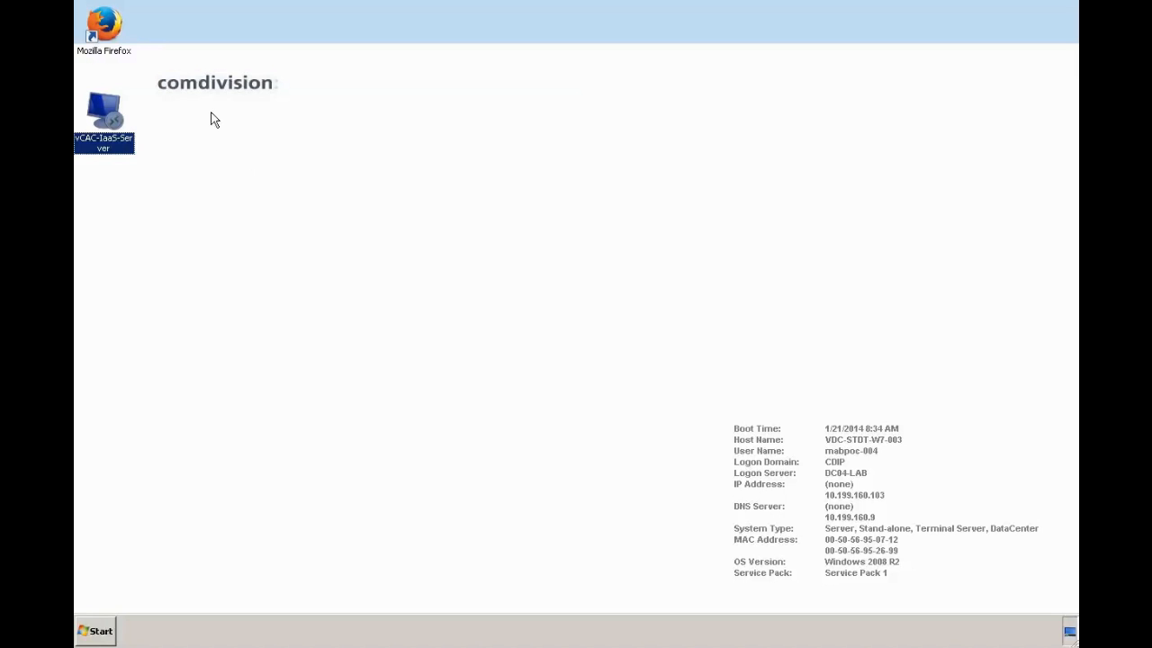
Start the vCAC-IaaS-Server remote desktop connection from its desktop shortcut
double_click(111, 104)
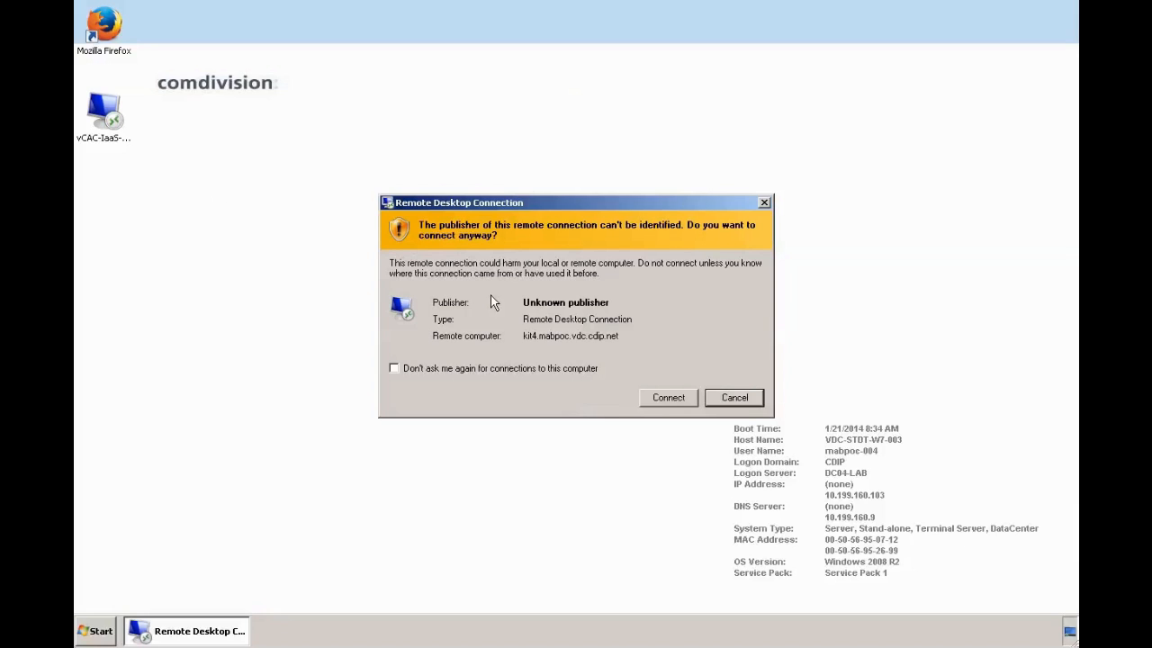
Accept the unknown-publisher warning, connect, and launch Google Chrome on the remote server
click(668, 397)
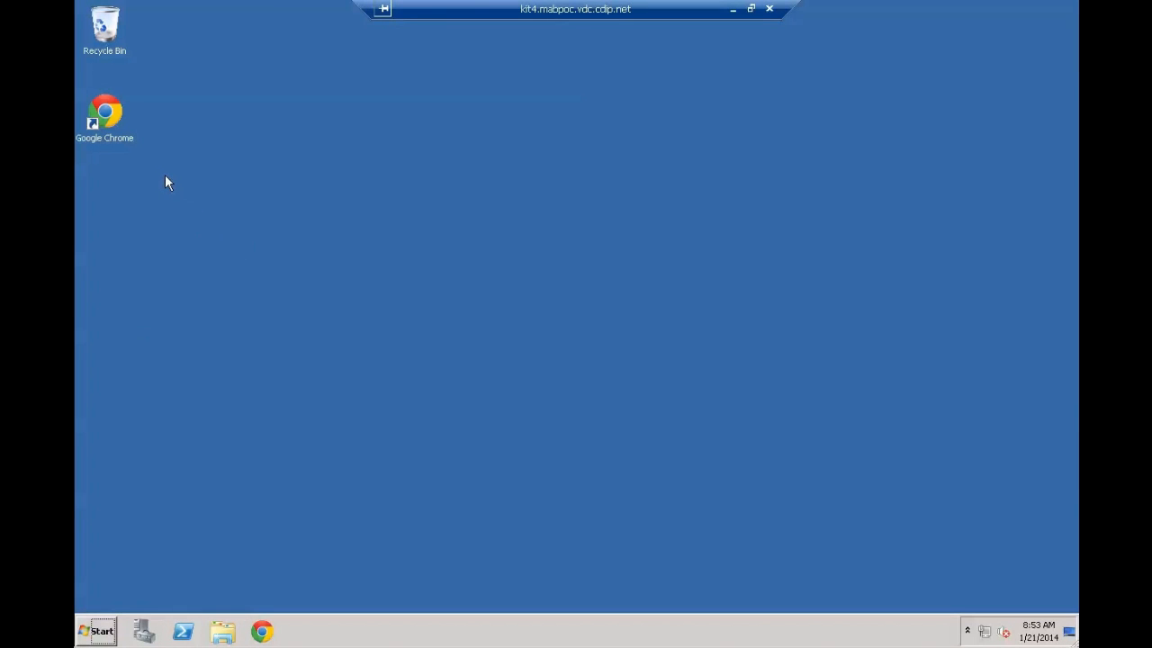
click(115, 116)
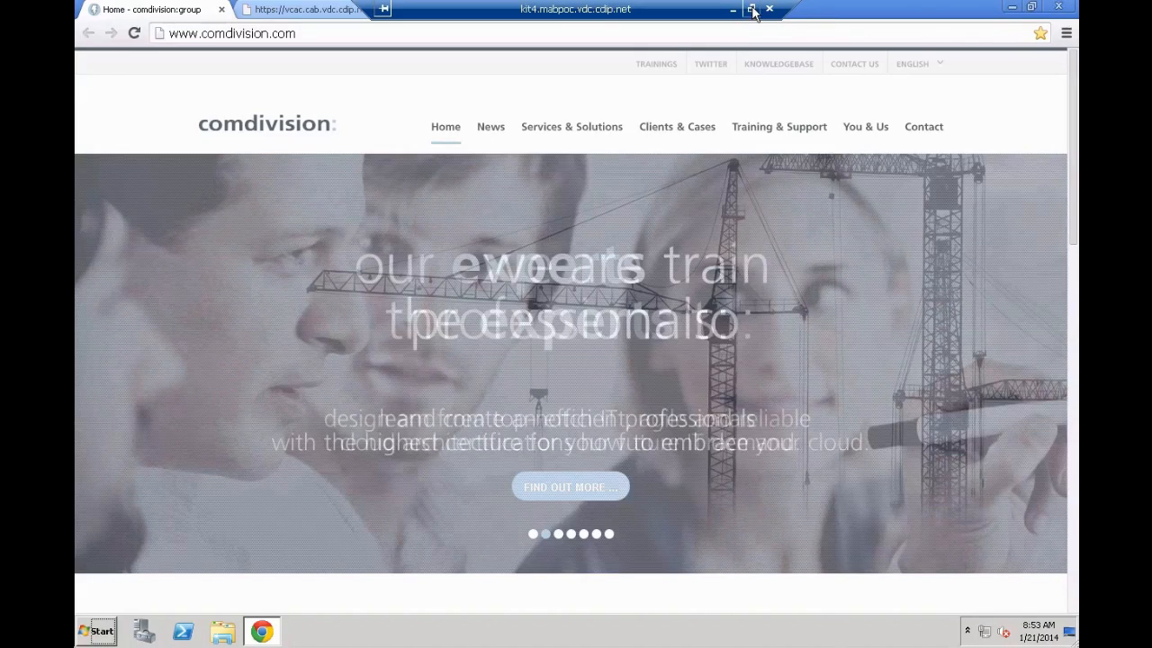
click(752, 9)
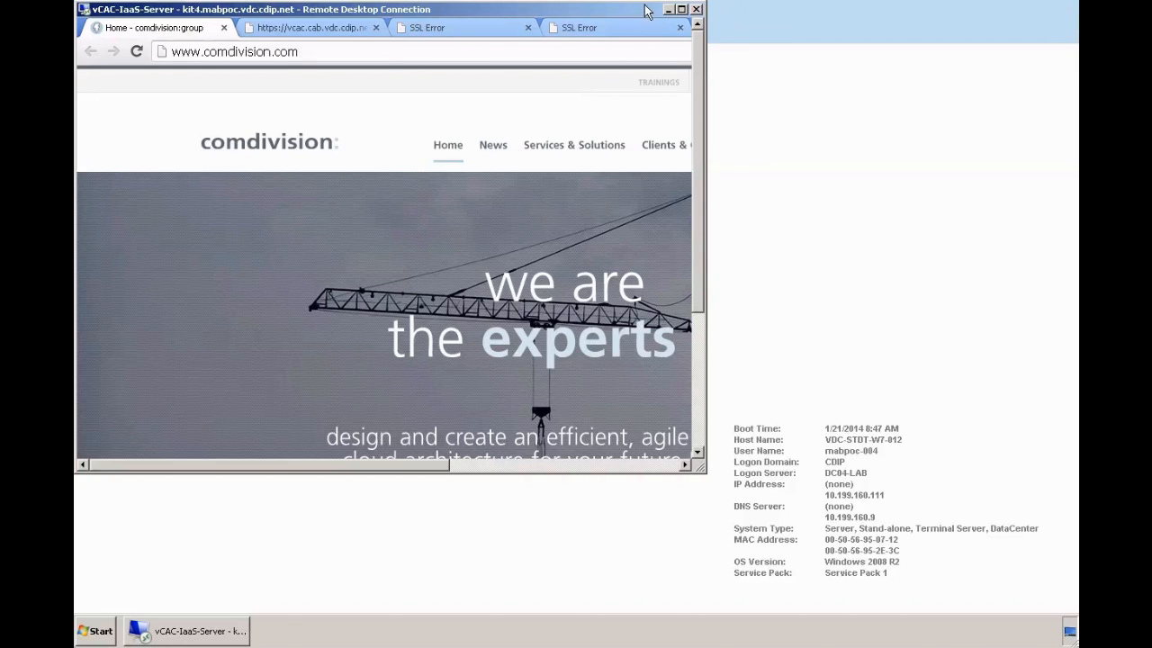
click(682, 9)
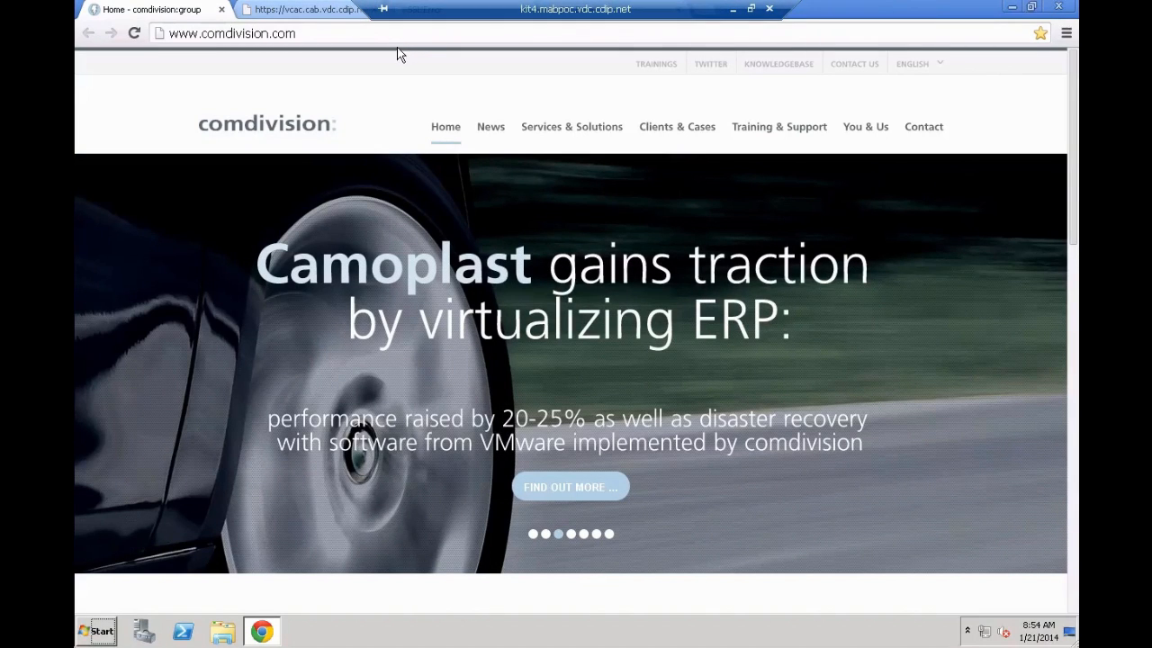
Switch among the vCAC and SSL Error tabs to reach the appliance page at vcac.cab.vdc.cdip.net:5480
click(407, 33)
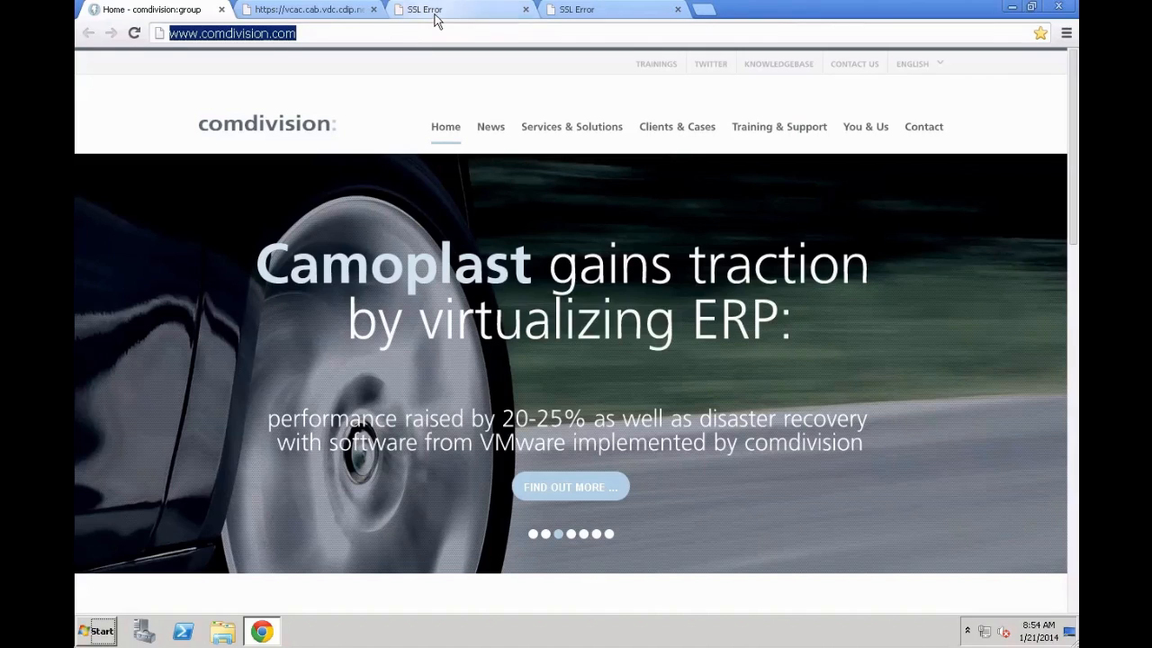
click(428, 9)
click(351, 15)
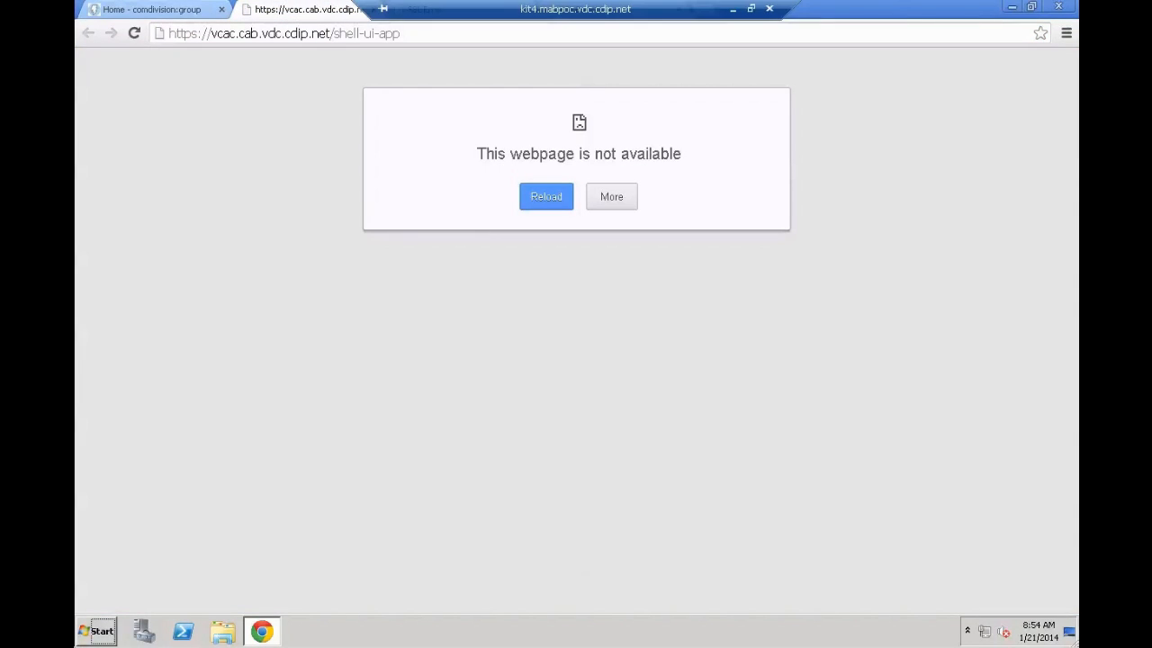
click(486, 36)
click(498, 51)
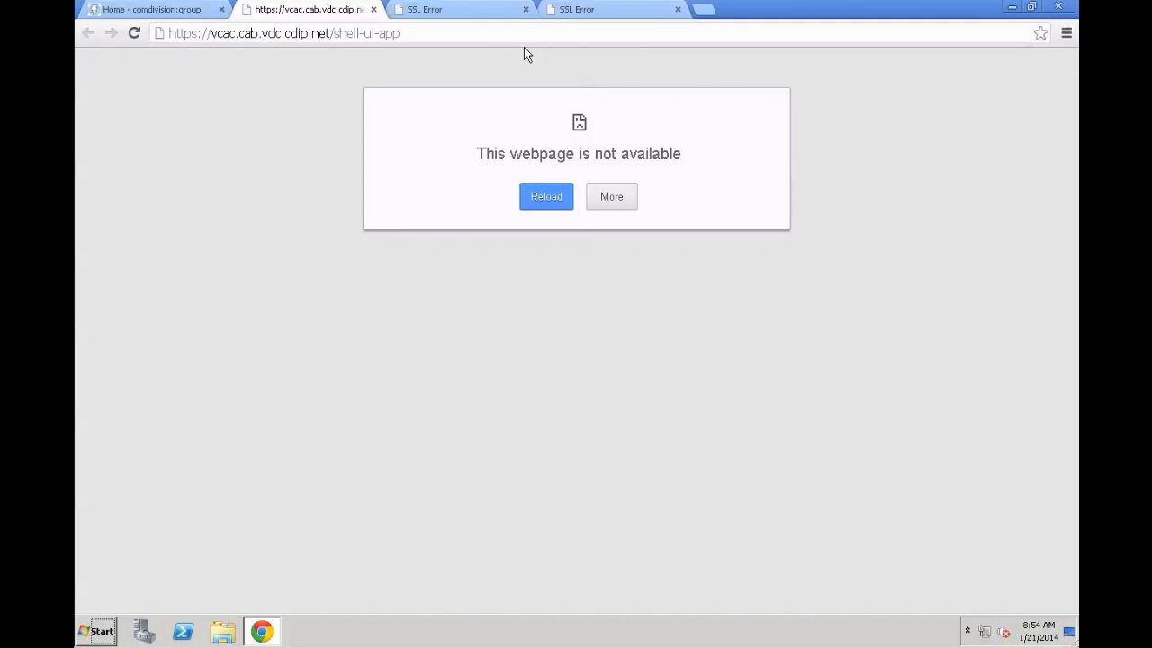
click(486, 10)
click(462, 33)
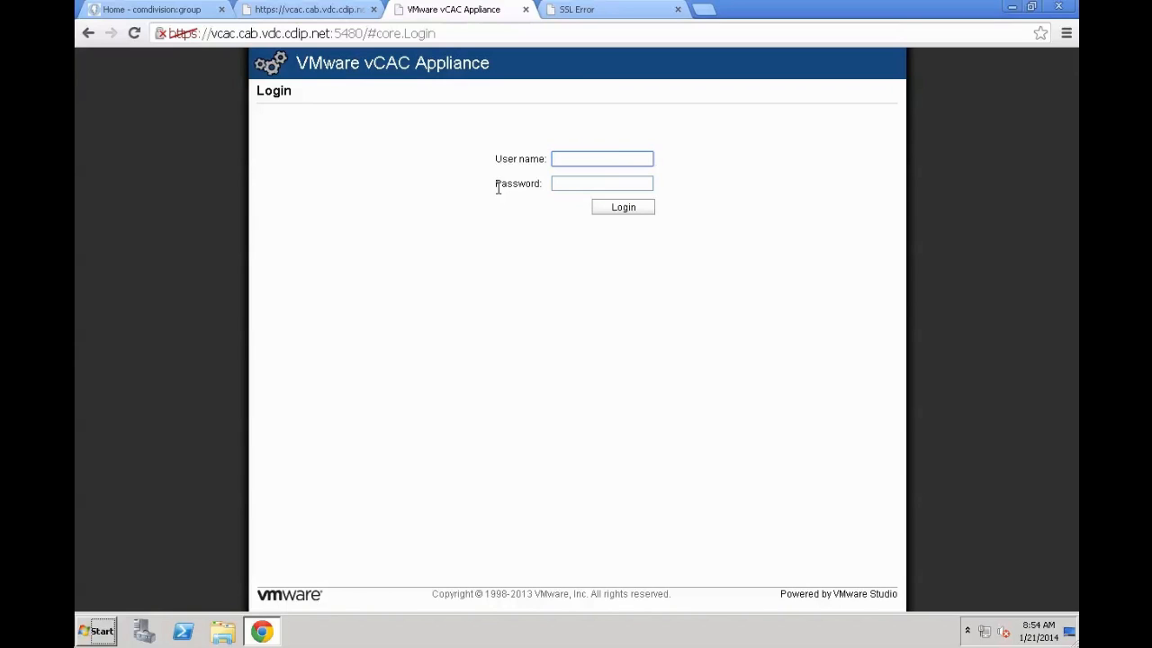
text(root)
Log in to the vCAC Appliance as root with its password
key(Tab)
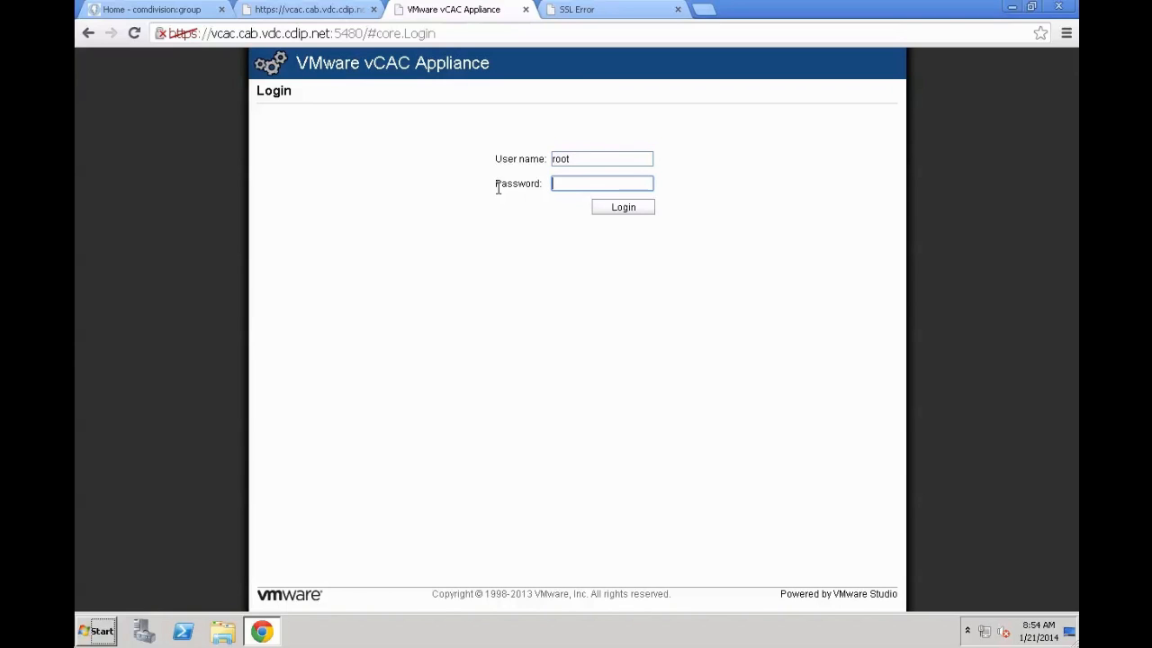
text(*********)
text(*)
key(Return)
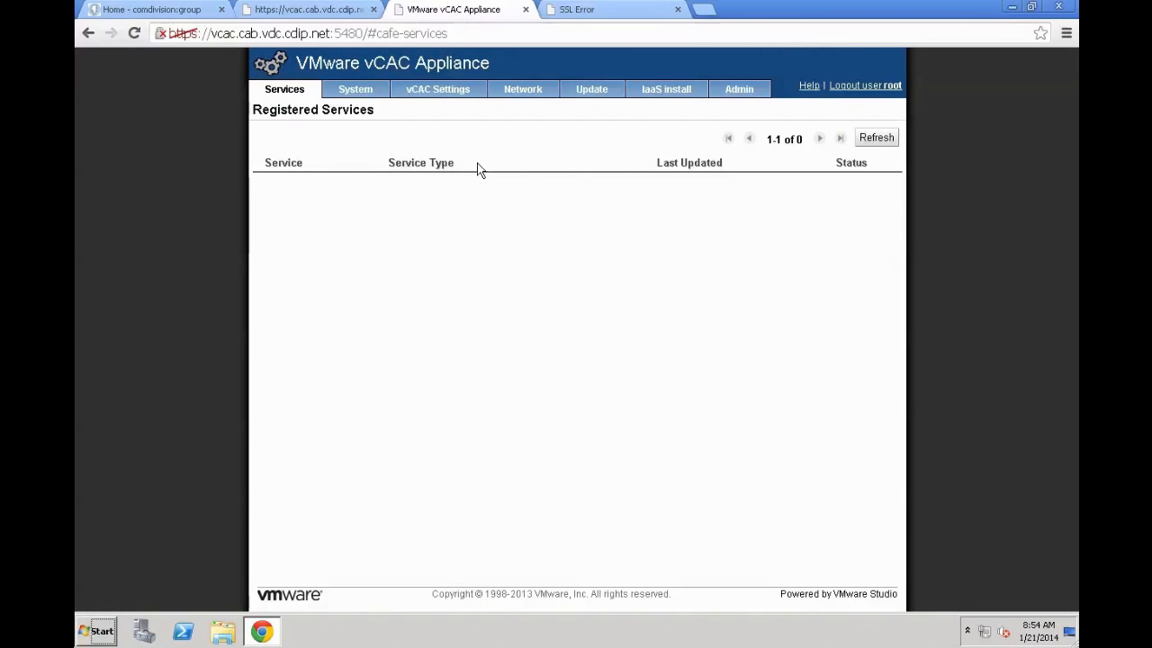
Resolve the CAFE host name to vcac.cab.vdc.cdip.net and save the host settings
click(437, 89)
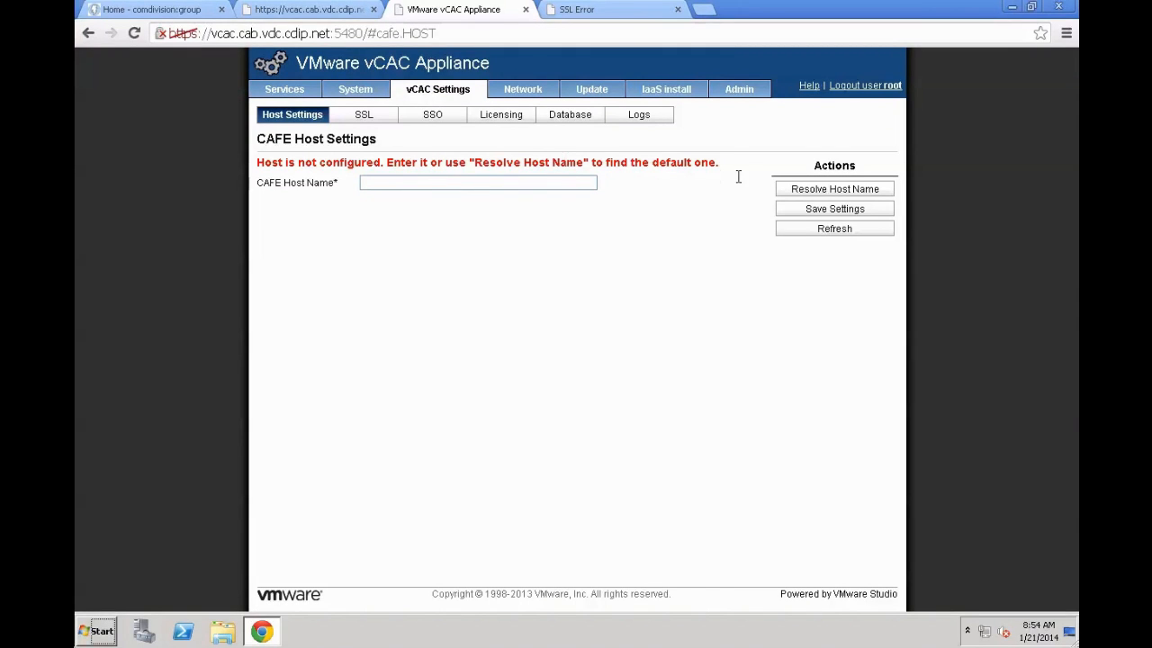
click(820, 192)
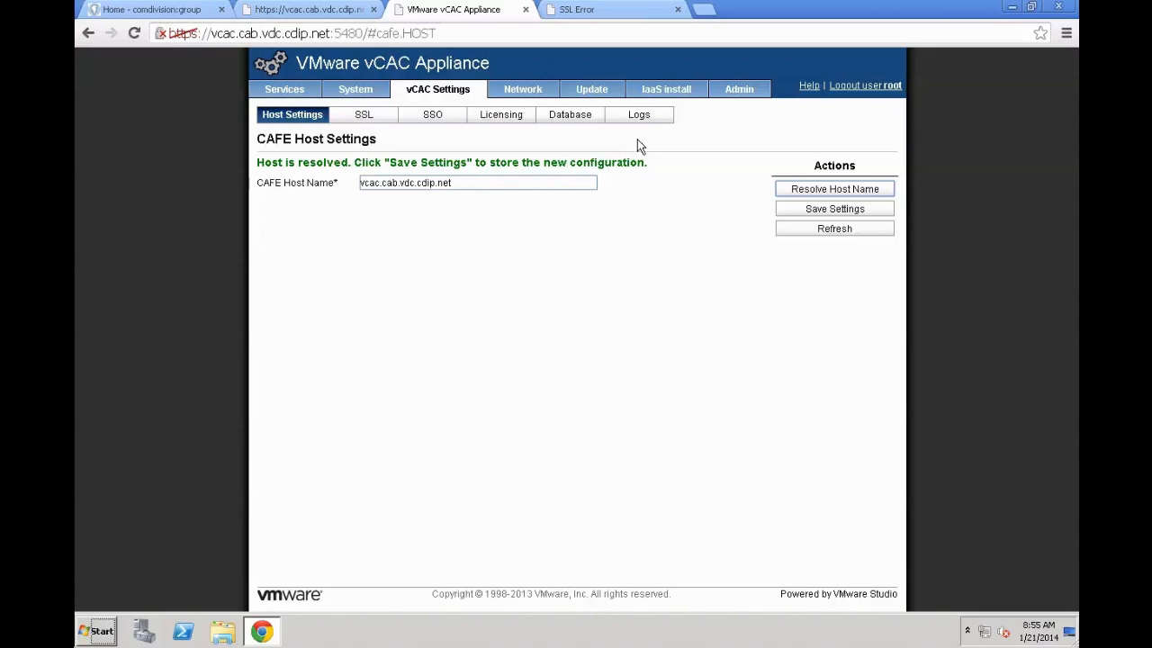
click(817, 212)
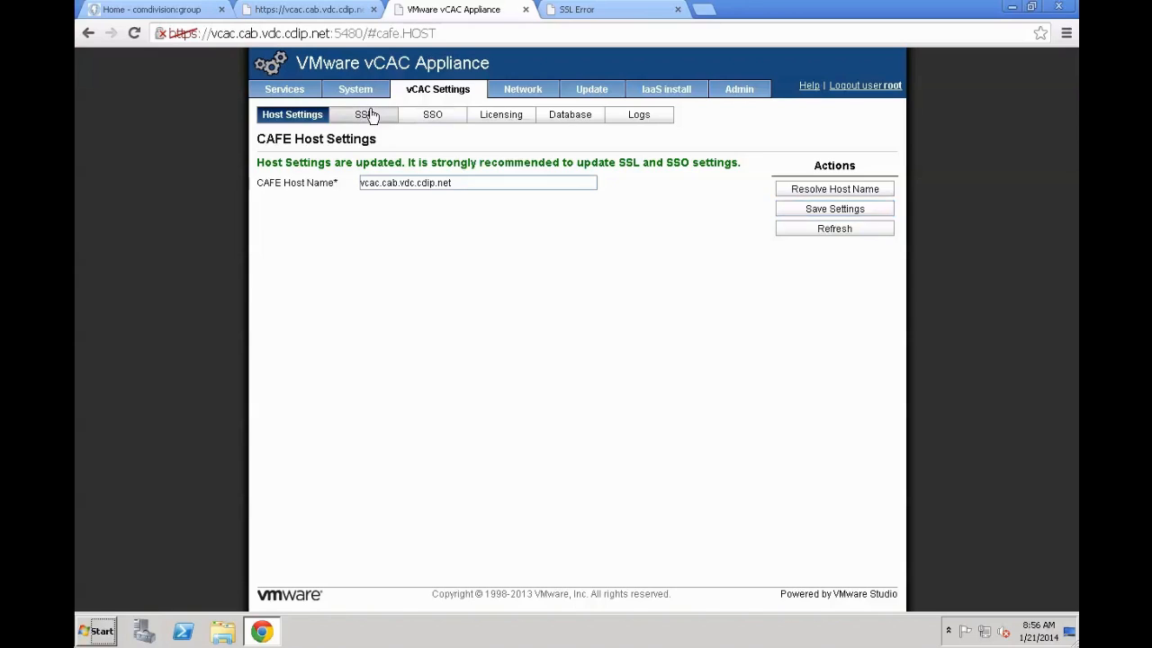
Generate and install a self-signed certificate for vcac.cab.vdc.cdip.net, Cloud Automation Bootcamp, Classroom, US
click(368, 115)
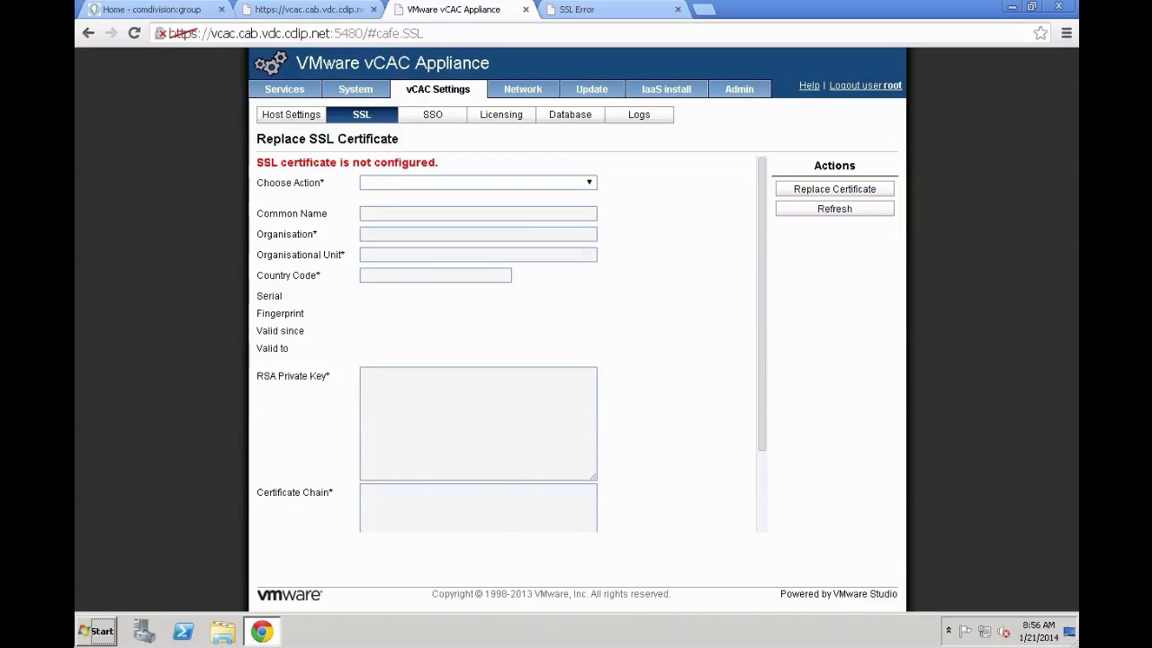
click(506, 184)
click(450, 207)
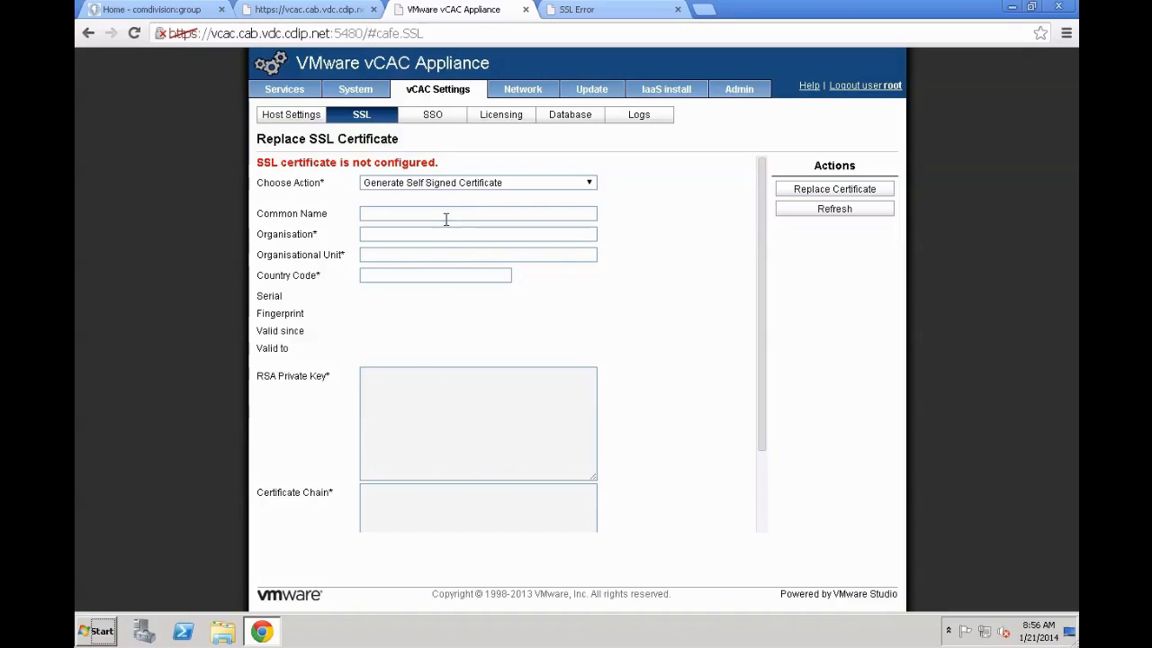
click(446, 217)
text(cac)
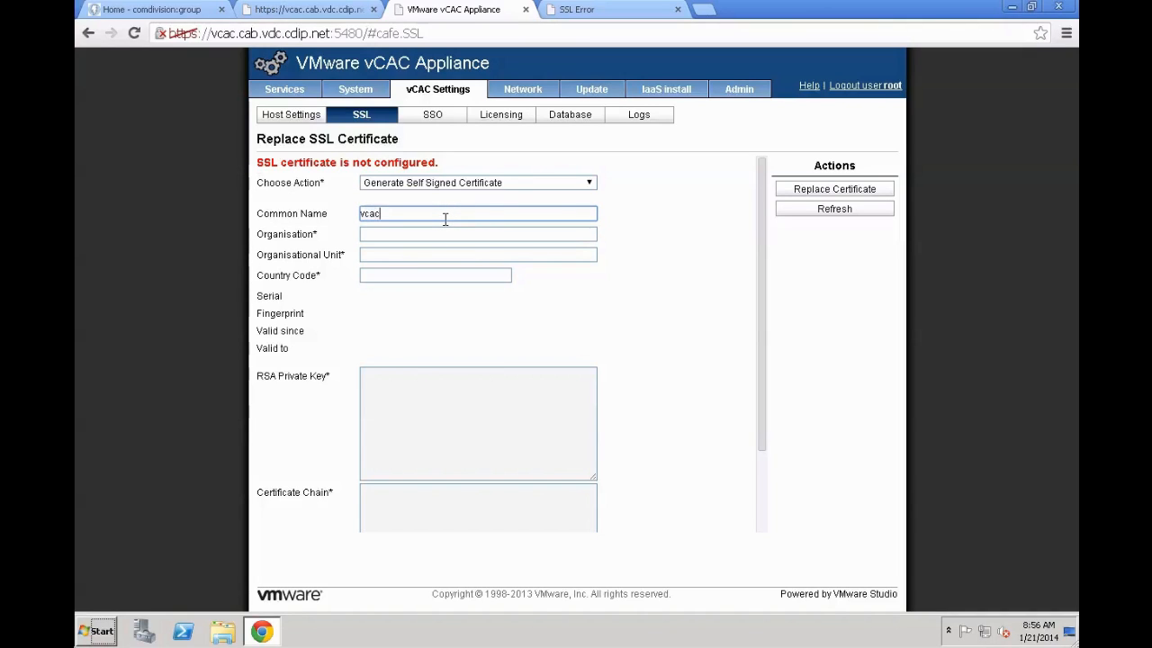
text(.)
text(cab.vdc.cdip)
text(.net)
key(Tab)
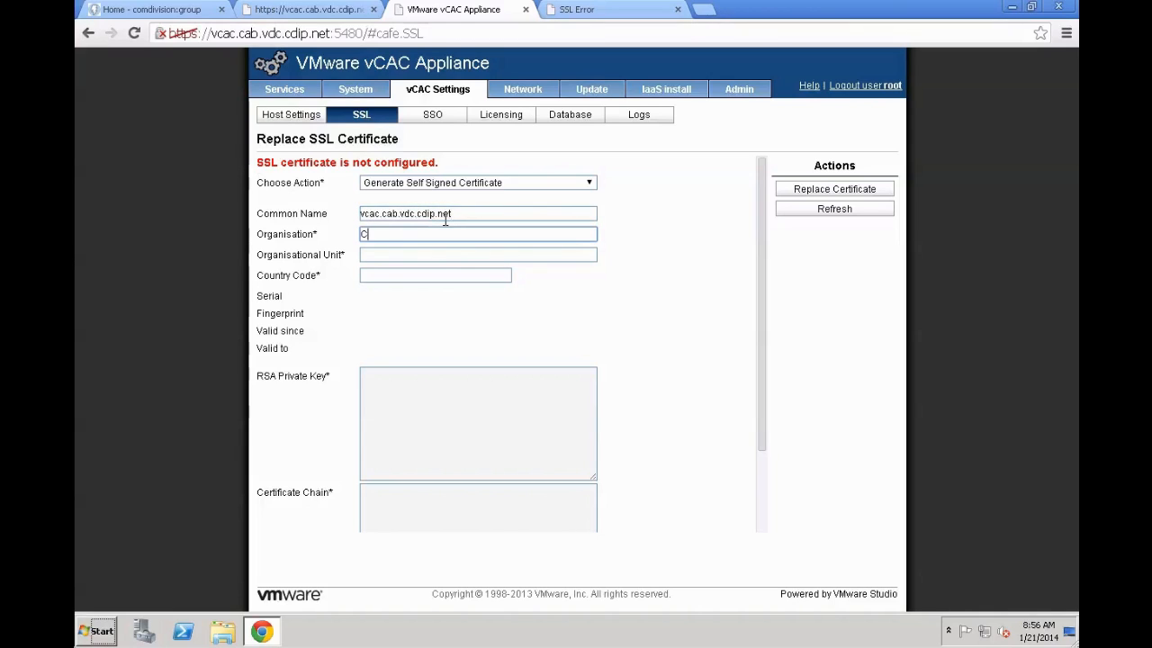
text(Cloud Automatio)
text(n Bootcamp)
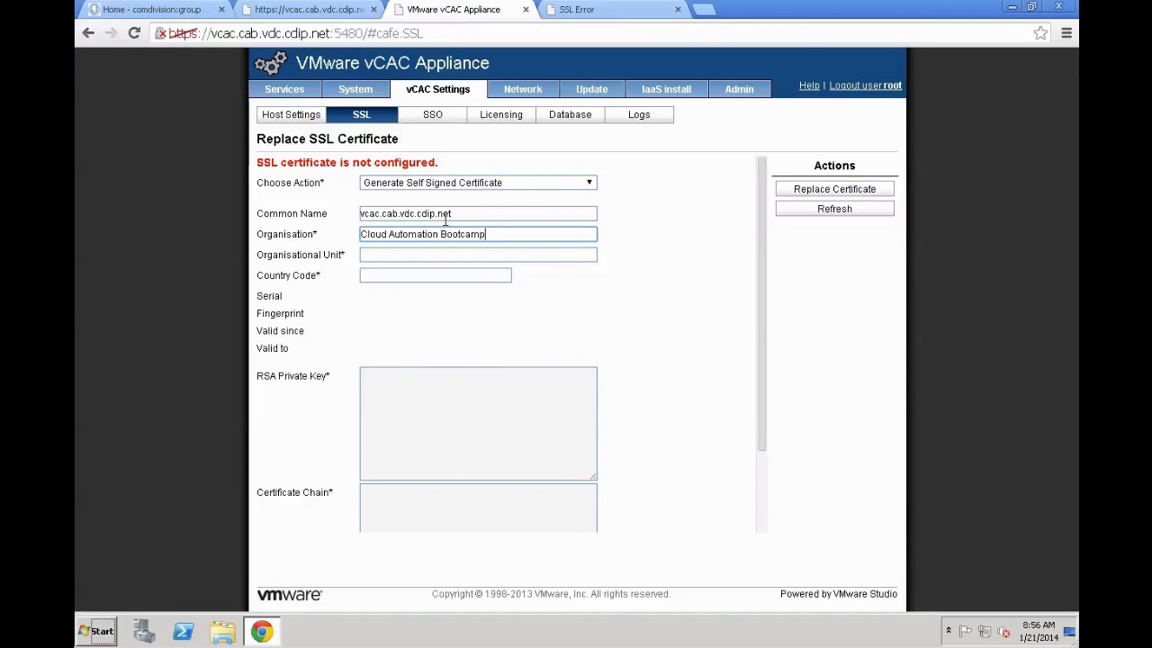
key(Tab)
text(Classroom)
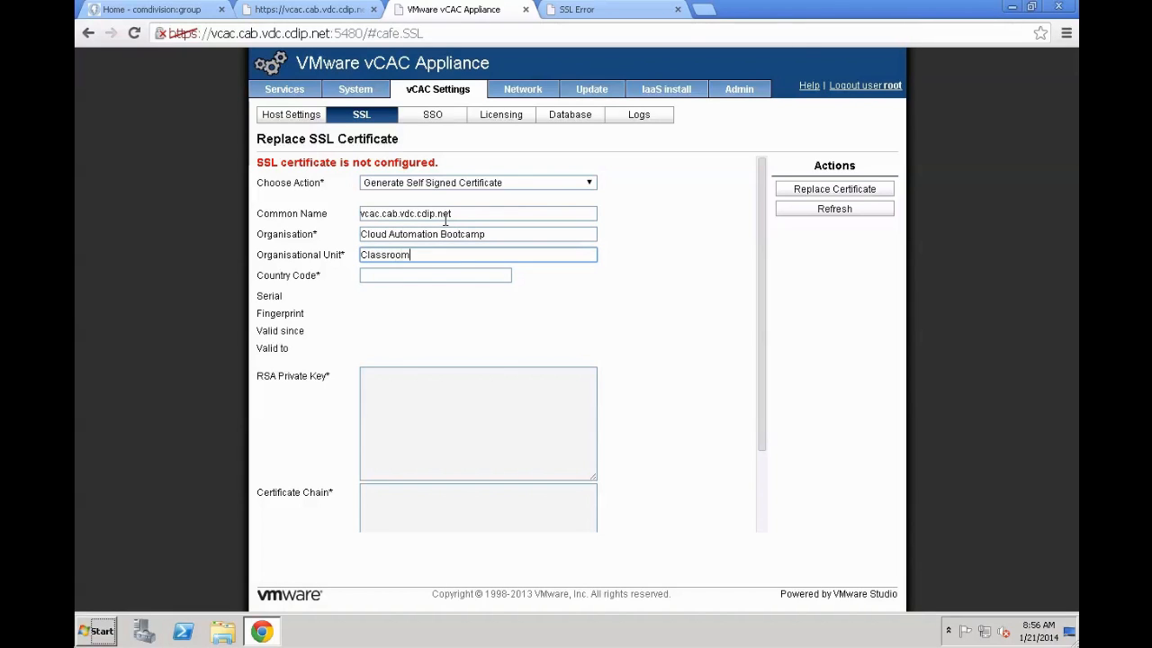
key(Tab)
text(US)
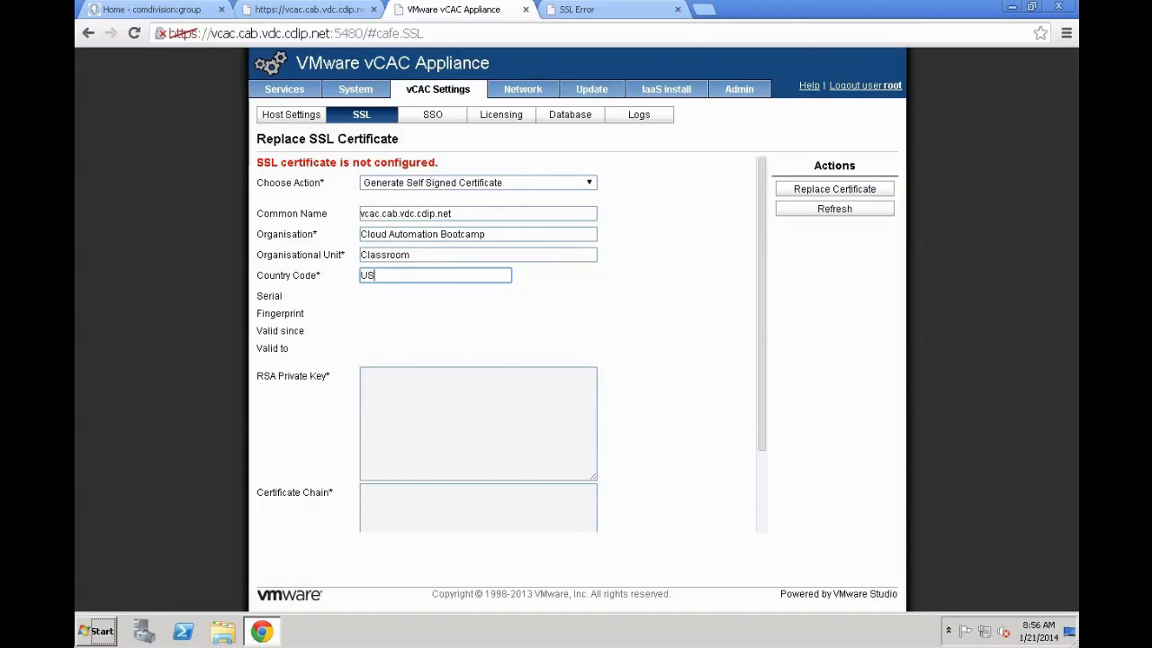
click(818, 193)
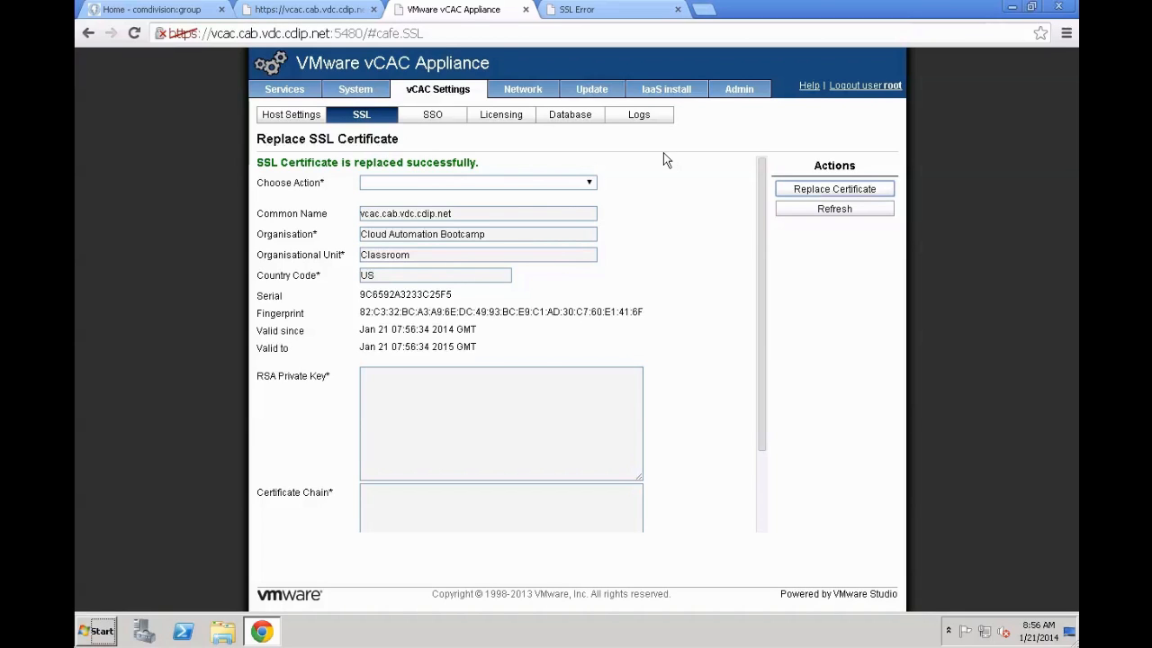
Save SSO settings for vcsa.cab.vdc.cdip.net:7444 with the vsphere.local administrator, trusting its certificate
click(434, 114)
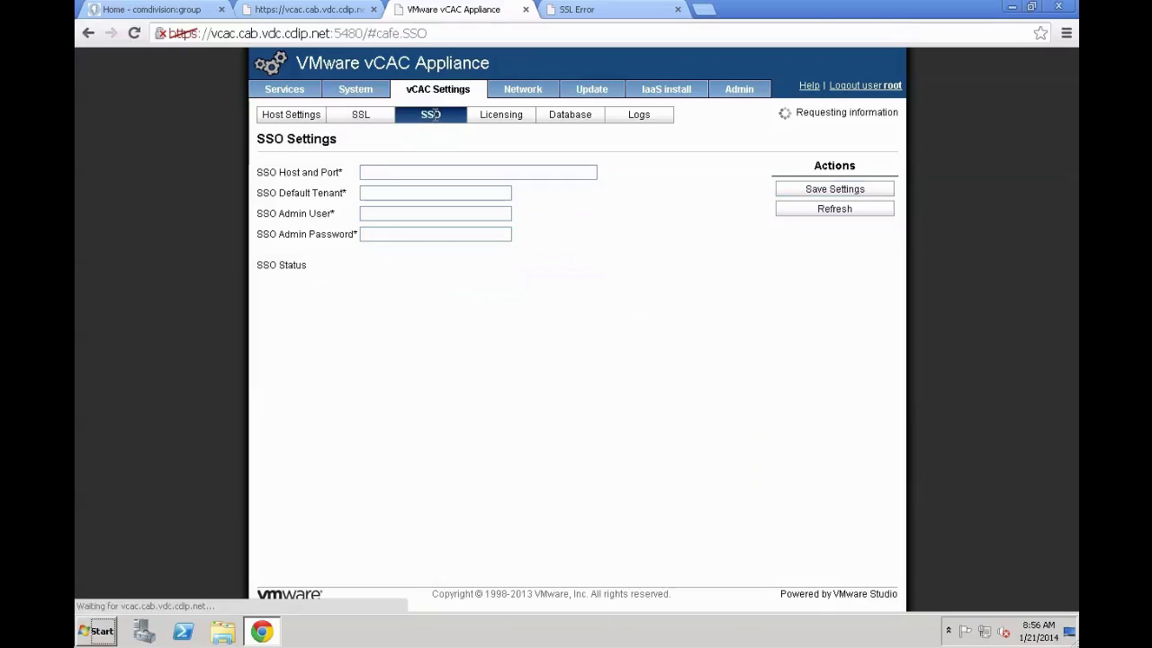
click(509, 182)
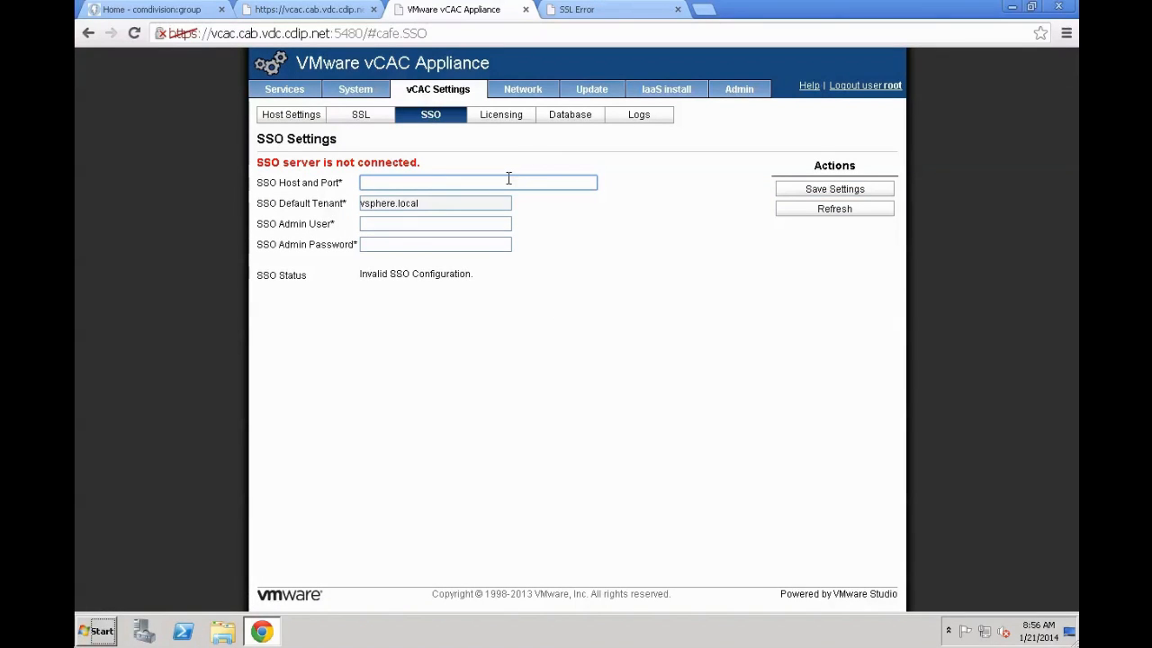
text(vcsa.cab)
text(.vdc.cdip.ne)
text(t:7444)
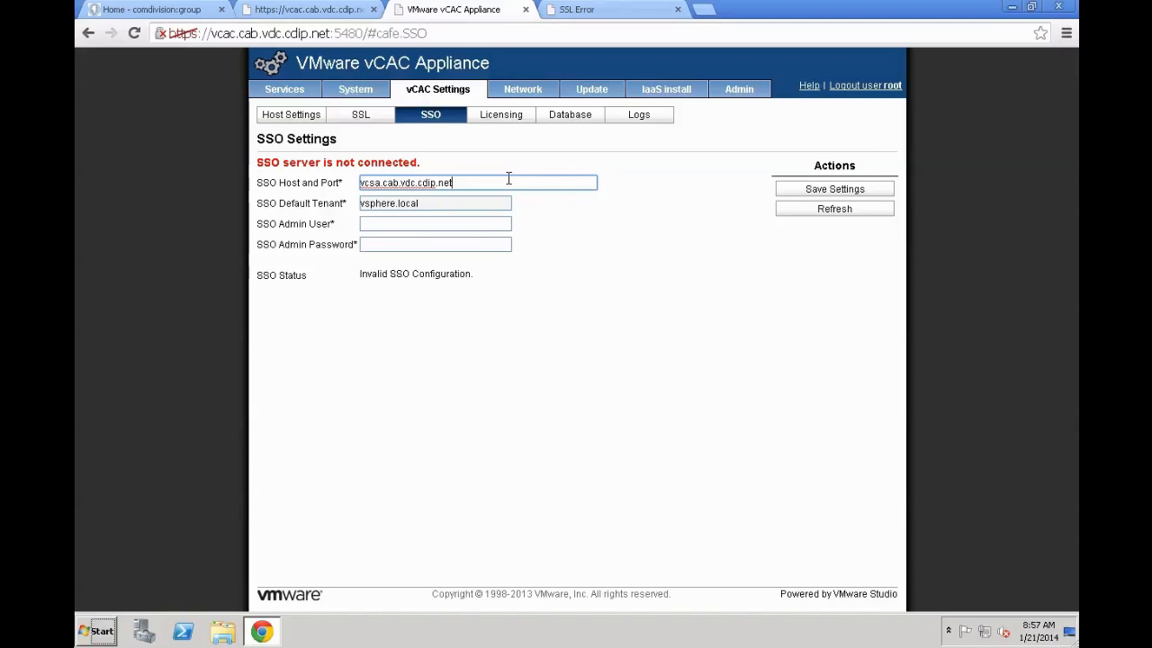
key(Tab)
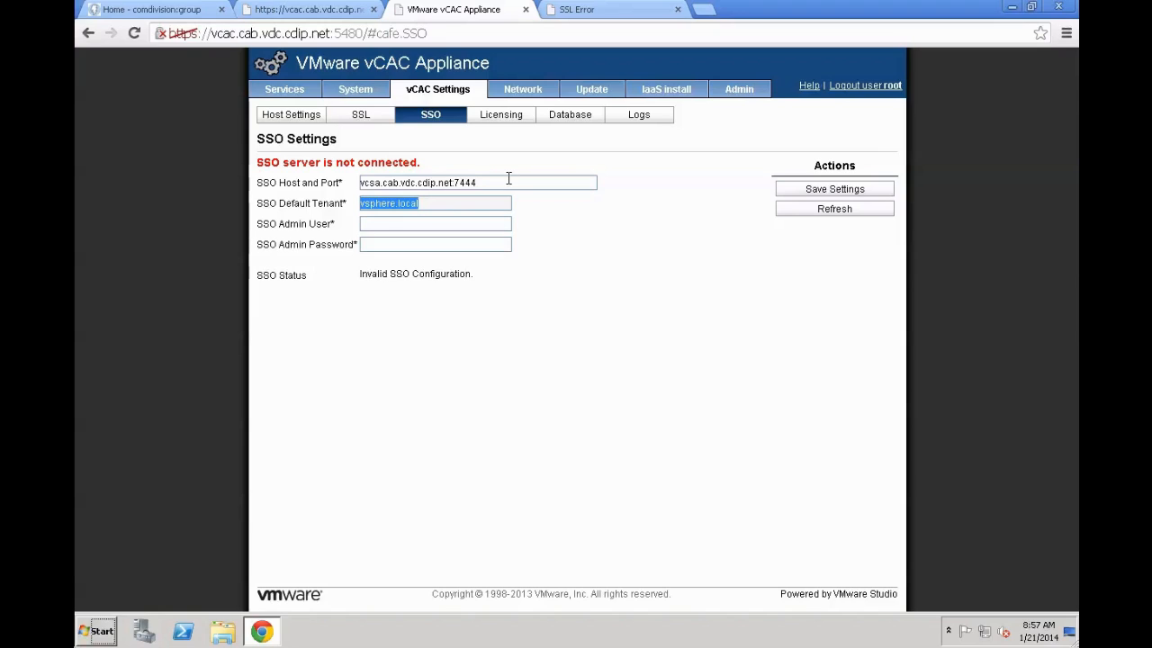
key(Tab)
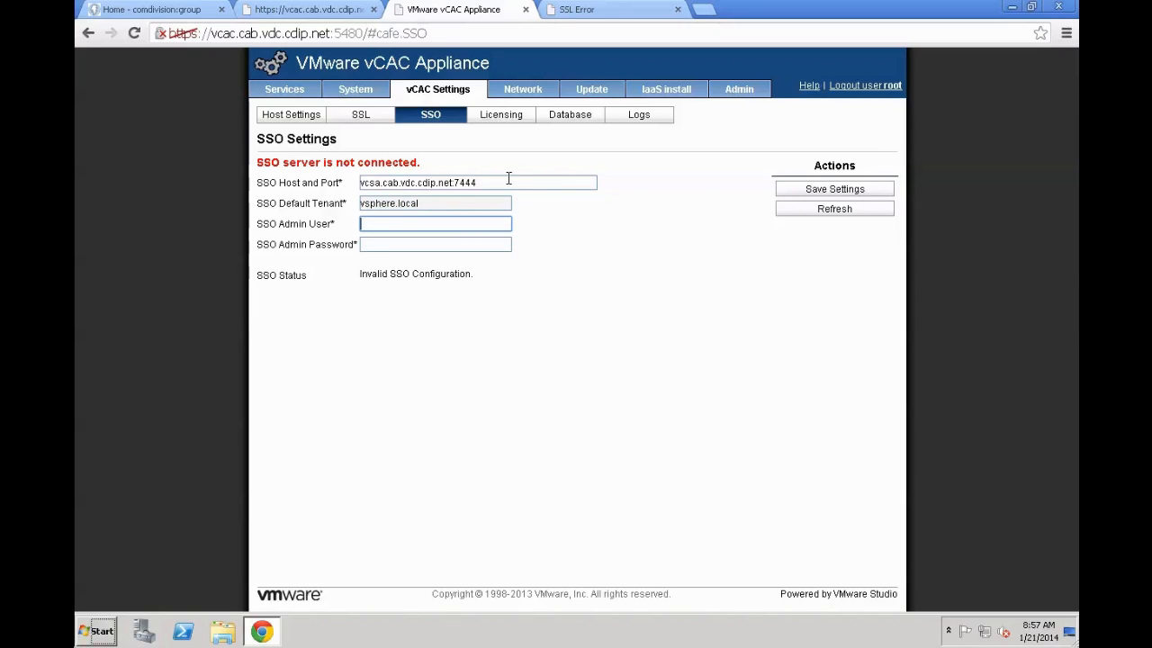
text(administra)
text(tor@vsphere.lo)
text(cal)
key(Tab)
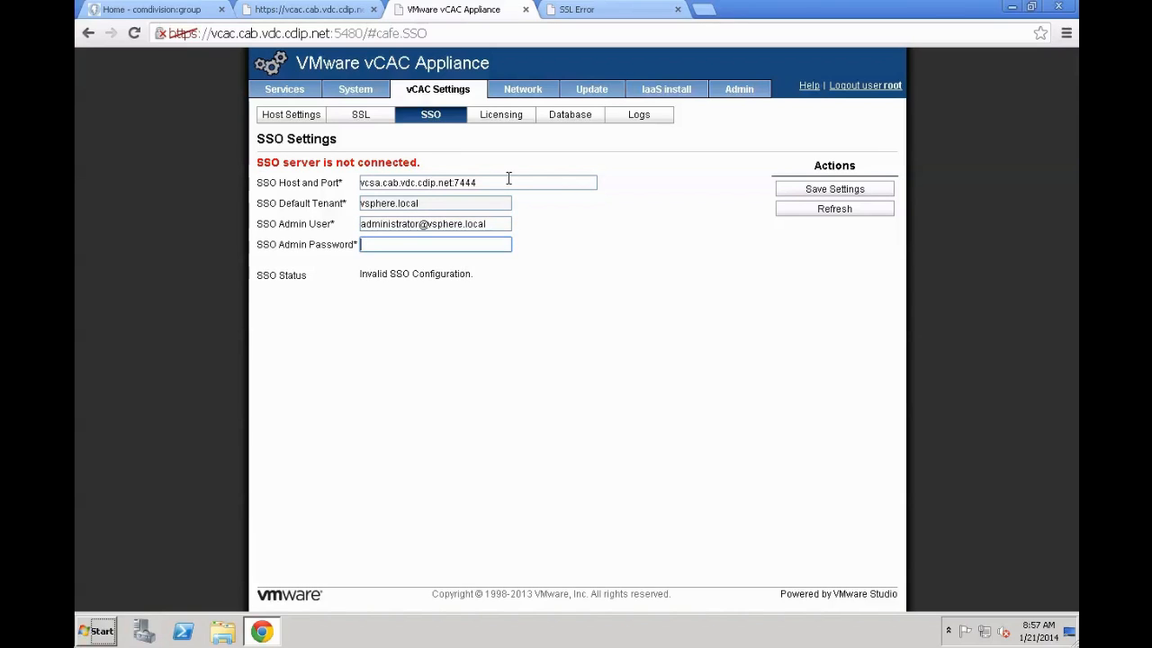
click(828, 191)
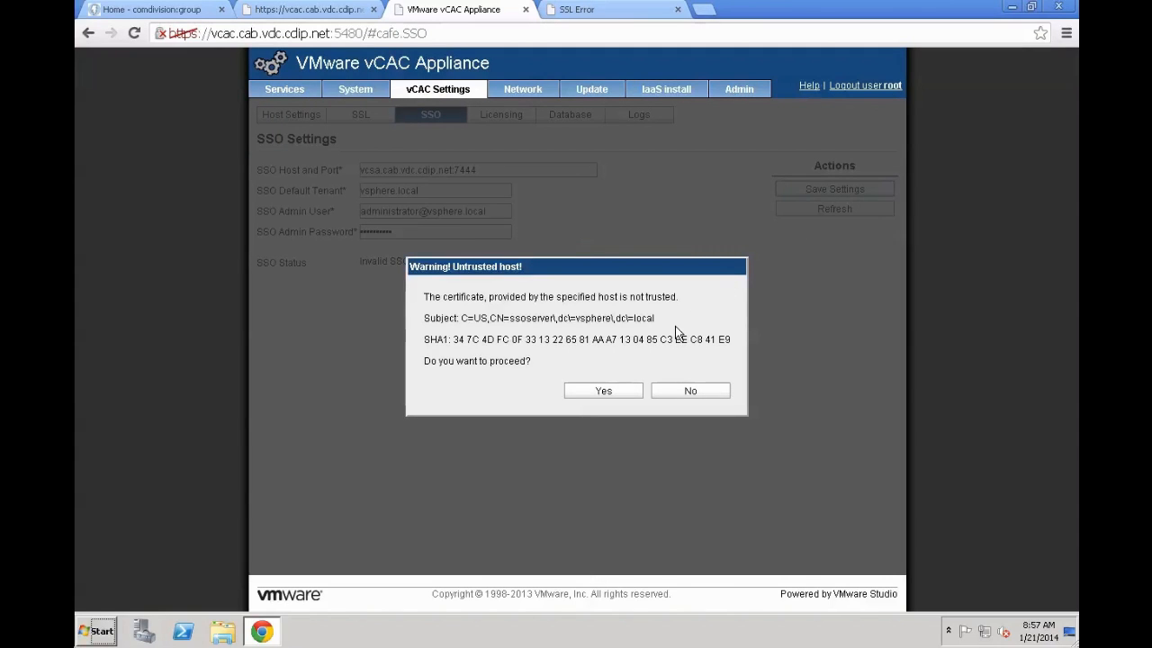
click(603, 391)
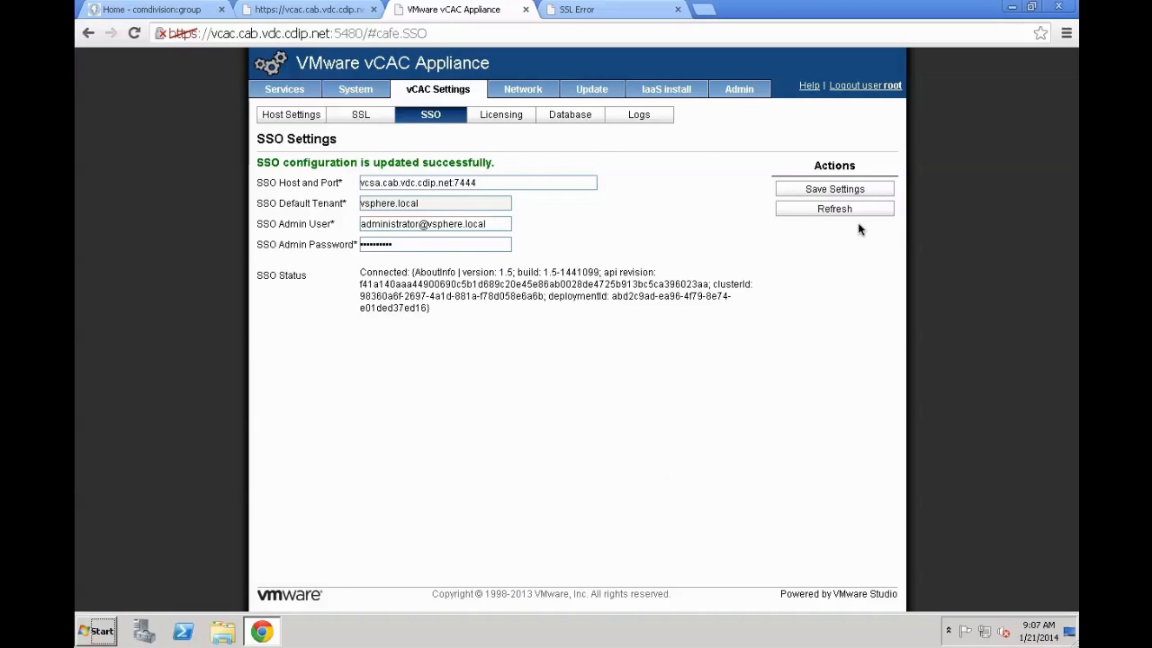
click(568, 114)
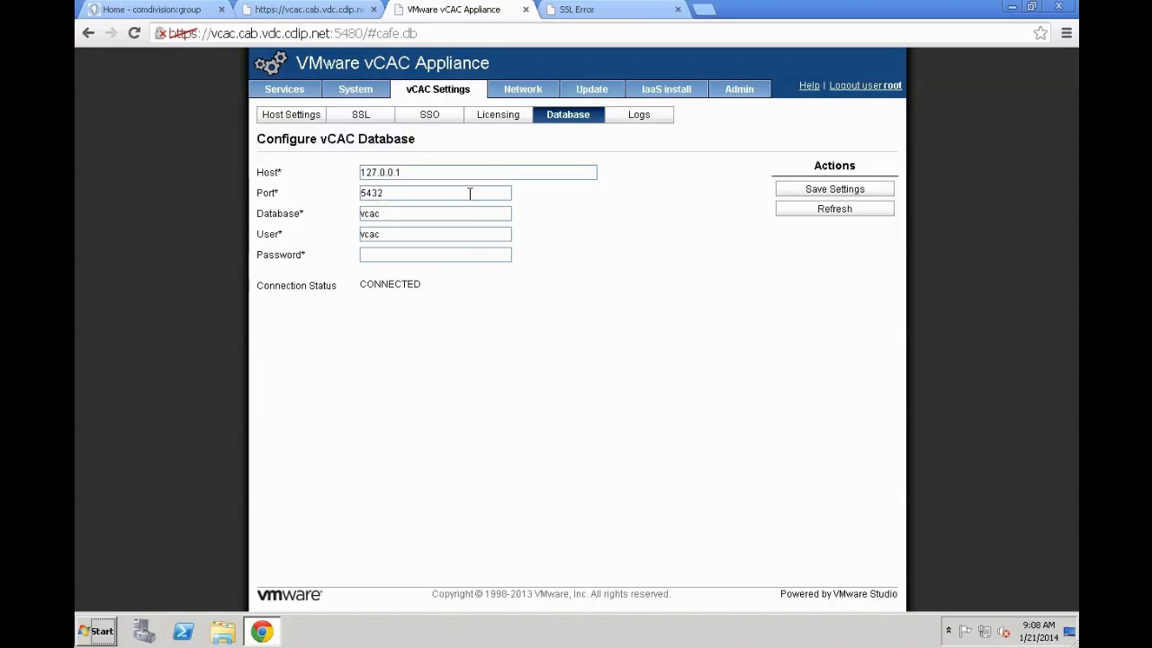
Submit the vCloud Automation Center Advanced 6.0 license key on the Licensing page
click(499, 115)
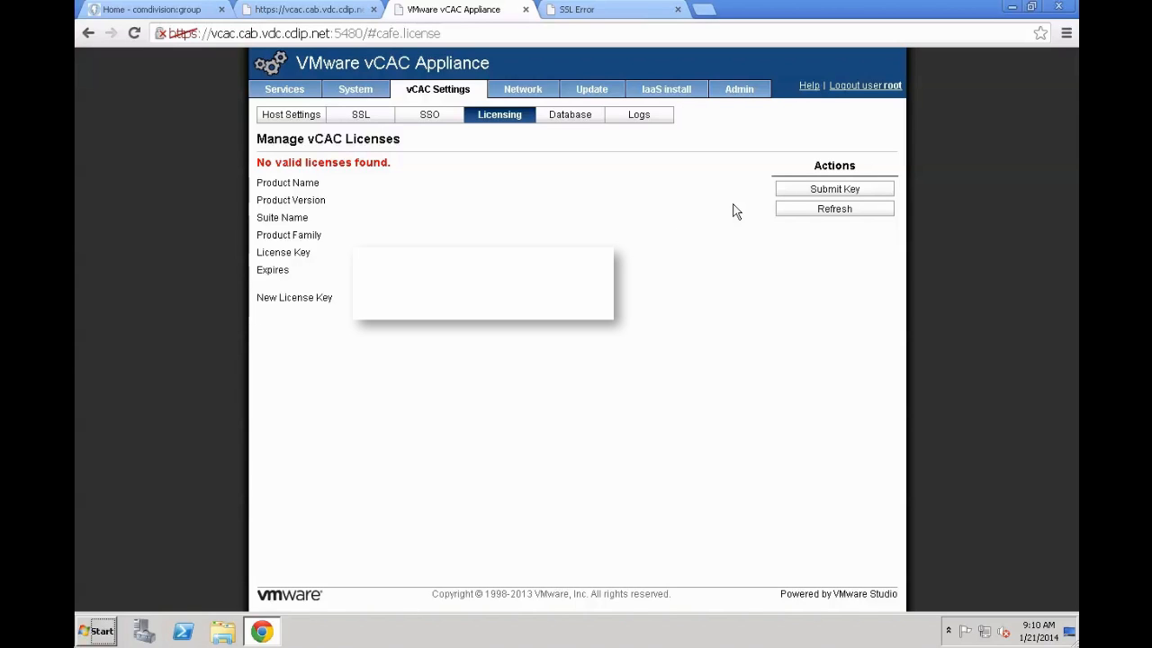
click(802, 188)
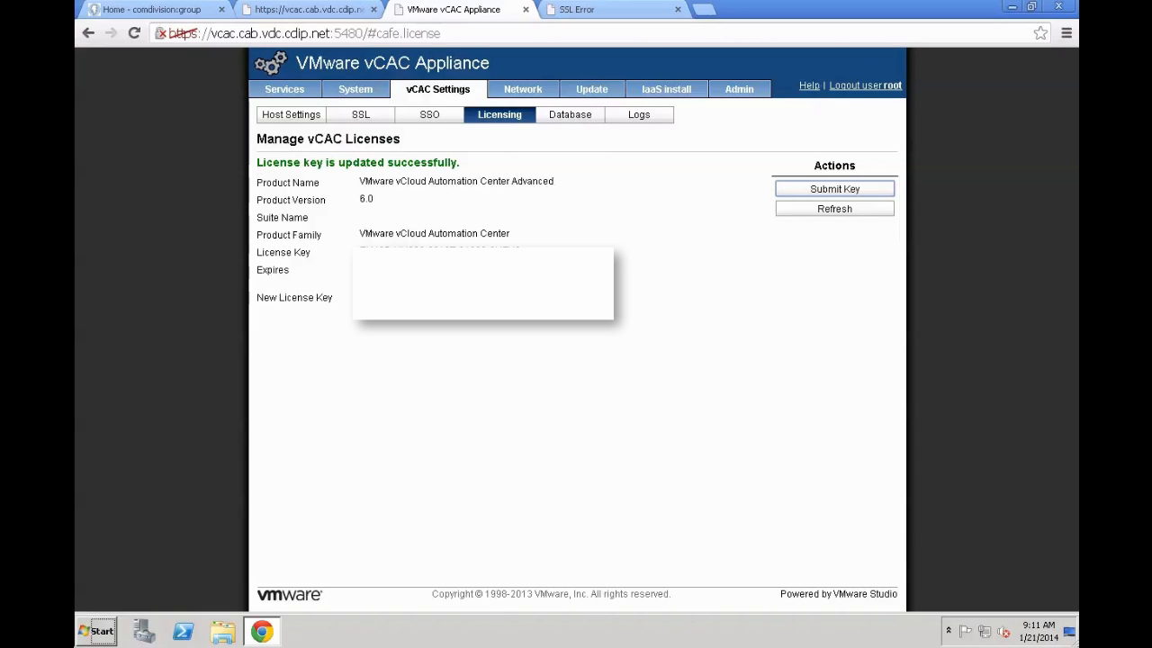
click(284, 89)
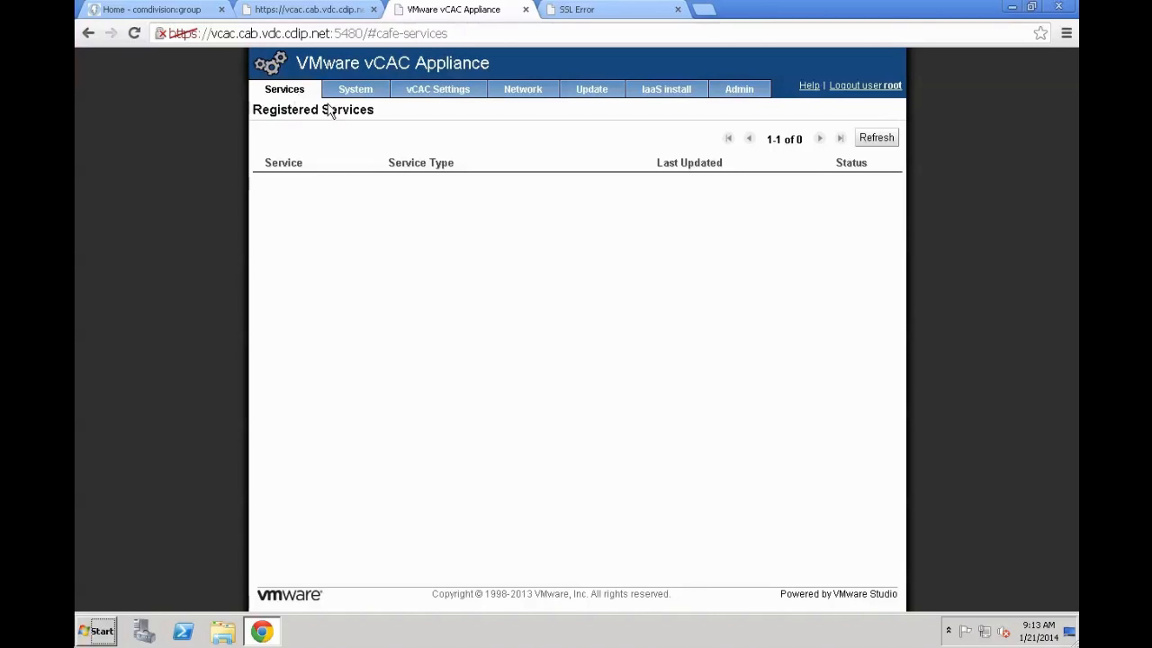
Refresh the Registered Services list on the Services tab
click(873, 138)
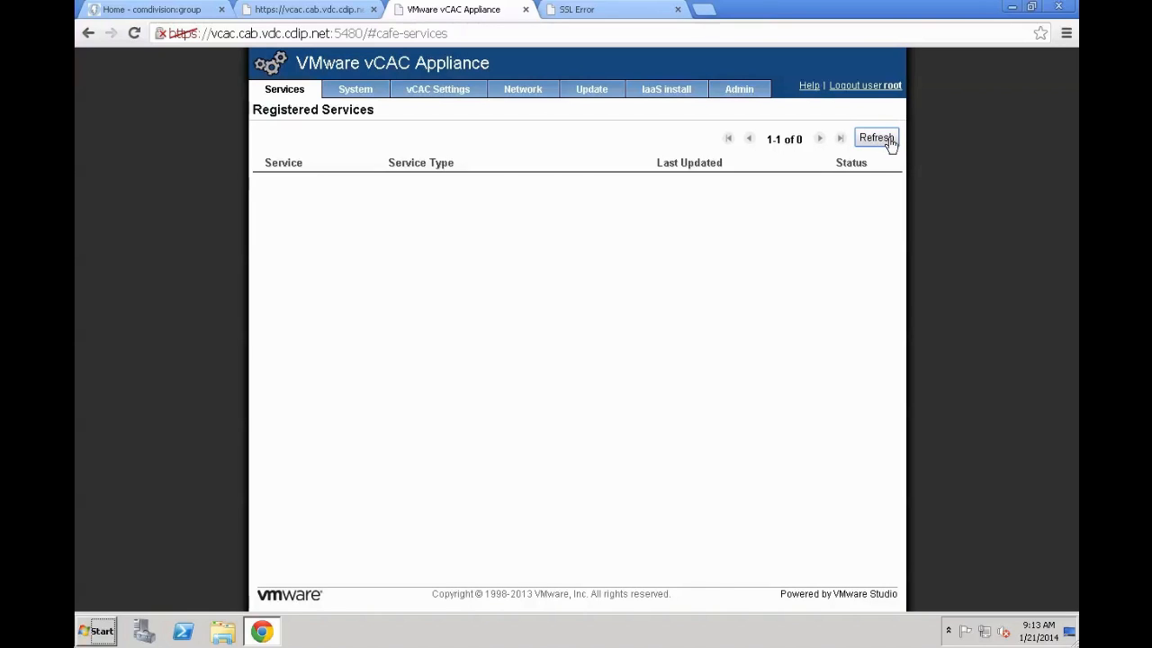